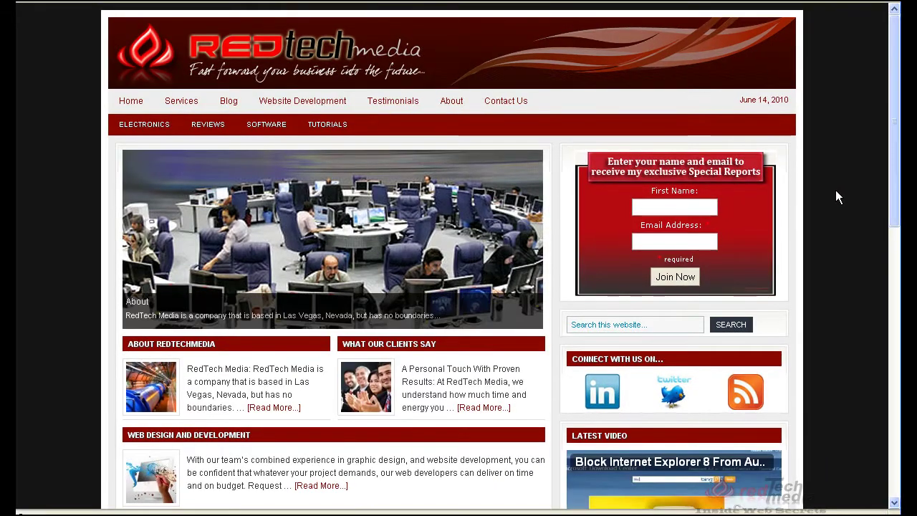
{"action": "left_click_drag", "start_coordinate": [894, 136], "coordinate": [900, 166]}
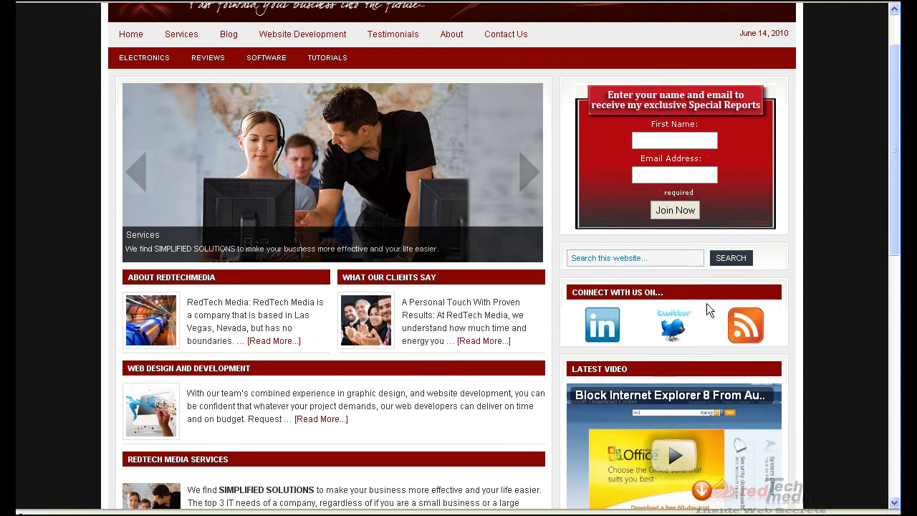
{"action": "scroll", "coordinate": [894, 238], "scroll_direction": "down", "scroll_amount": 3}
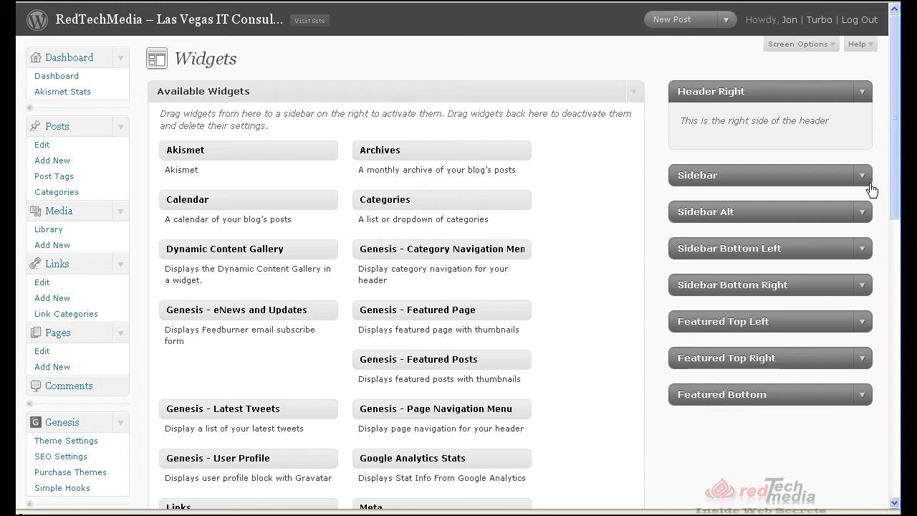
- Add the Links widget to the end of the main Sidebar widget area, below the Latest Video text widget
{"action": "left_click", "coordinate": [864, 178]}
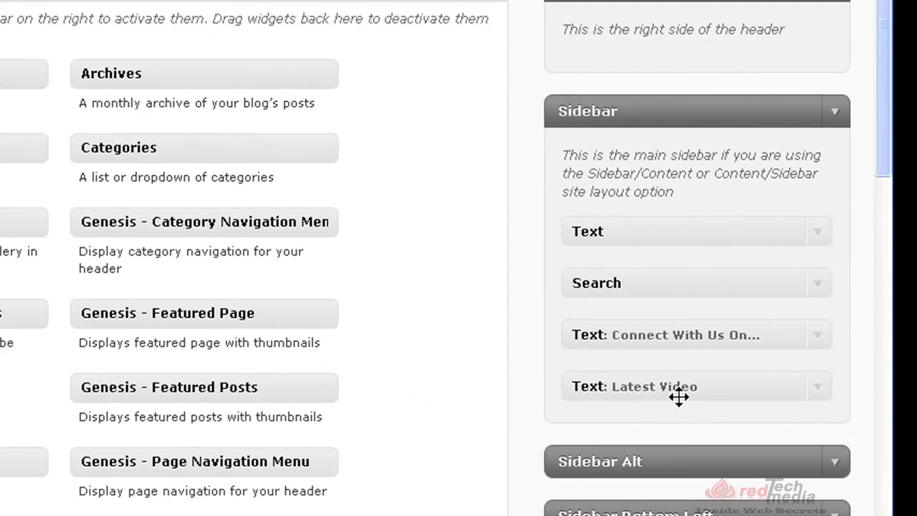
{"action": "left_click_drag", "start_coordinate": [882, 127], "coordinate": [879, 179]}
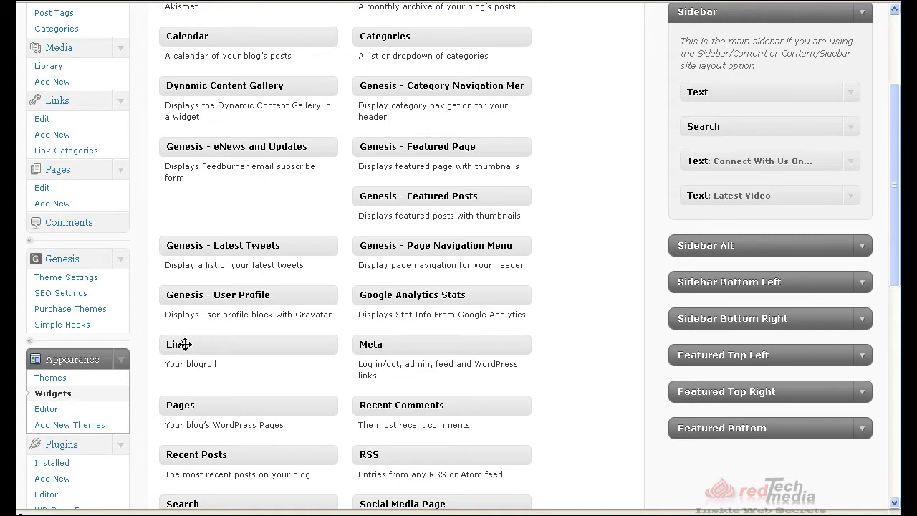
{"action": "left_click_drag", "start_coordinate": [190, 345], "coordinate": [702, 227]}
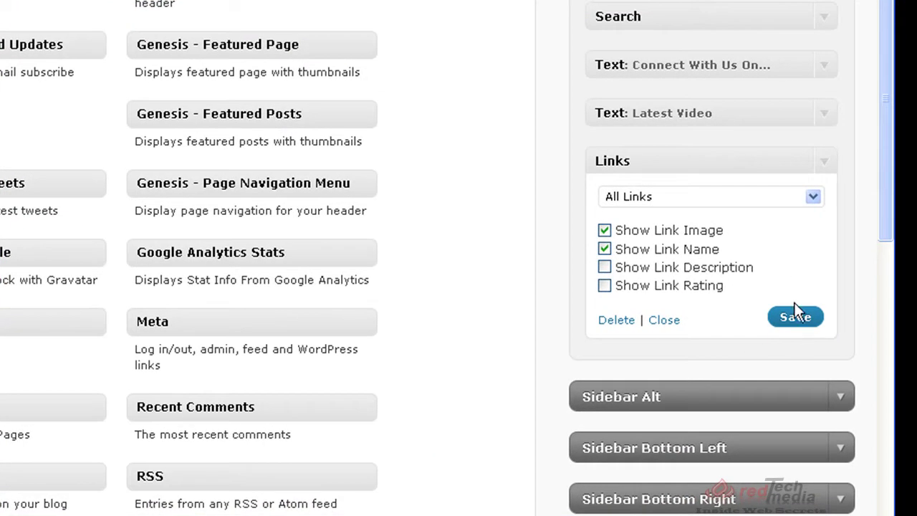
- Limit the new Links widget to the Referral Partners category, save it, and check the sidebar on the site's home page
{"action": "left_click", "coordinate": [797, 319]}
{"action": "left_click", "coordinate": [813, 197]}
{"action": "left_click", "coordinate": [784, 251]}
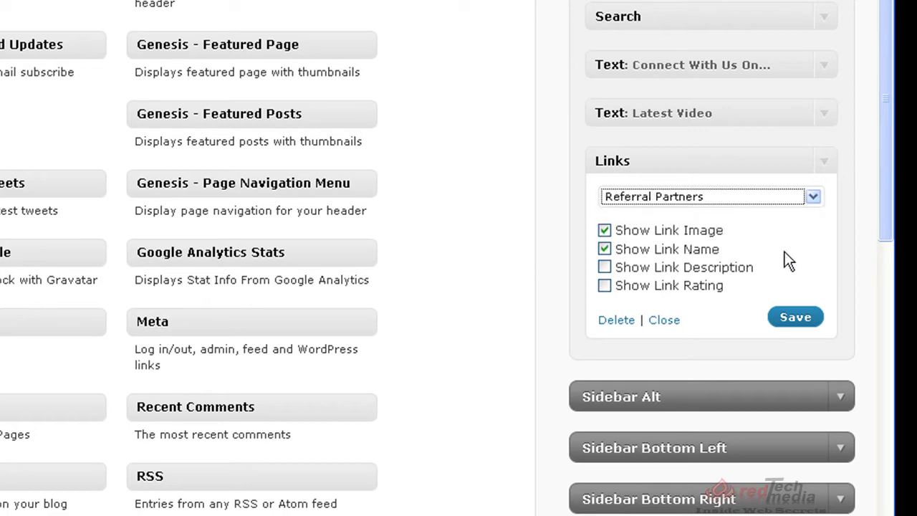
{"action": "left_click", "coordinate": [786, 322]}
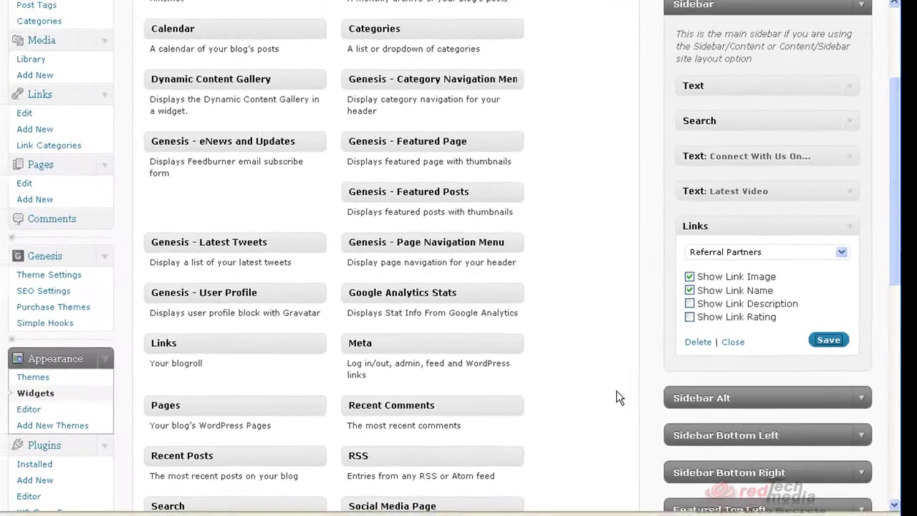
{"action": "scroll", "coordinate": [359, 174], "scroll_direction": "up", "scroll_amount": 5}
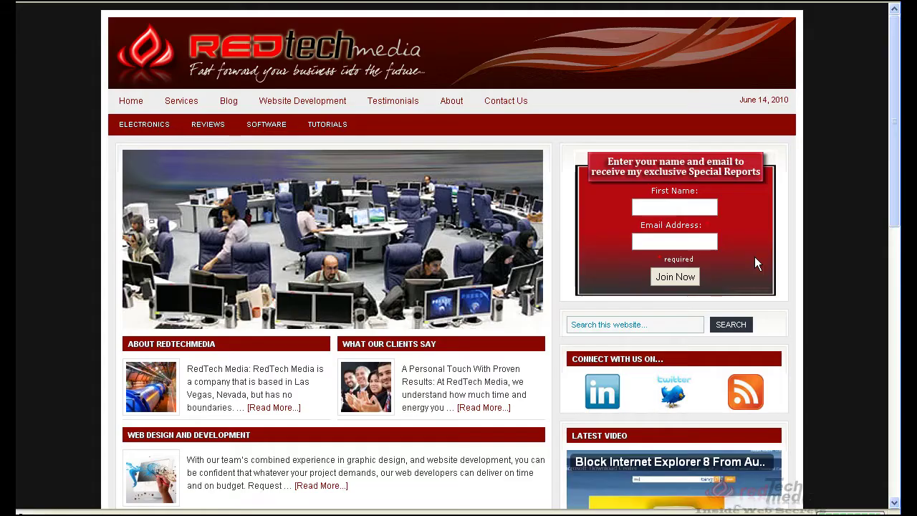
{"action": "scroll", "coordinate": [760, 262], "scroll_direction": "down", "scroll_amount": 3}
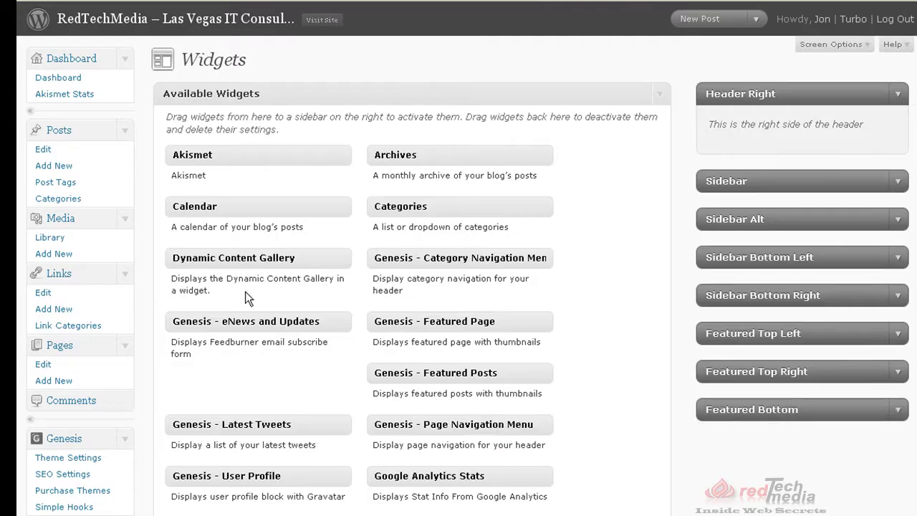
{"action": "scroll", "coordinate": [146, 294], "scroll_direction": "down", "scroll_amount": 2}
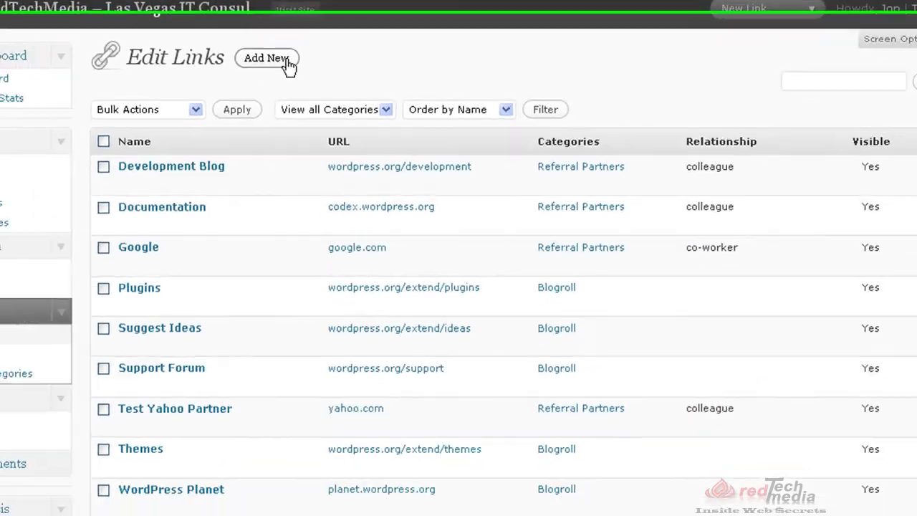
{"action": "left_click", "coordinate": [243, 94]}
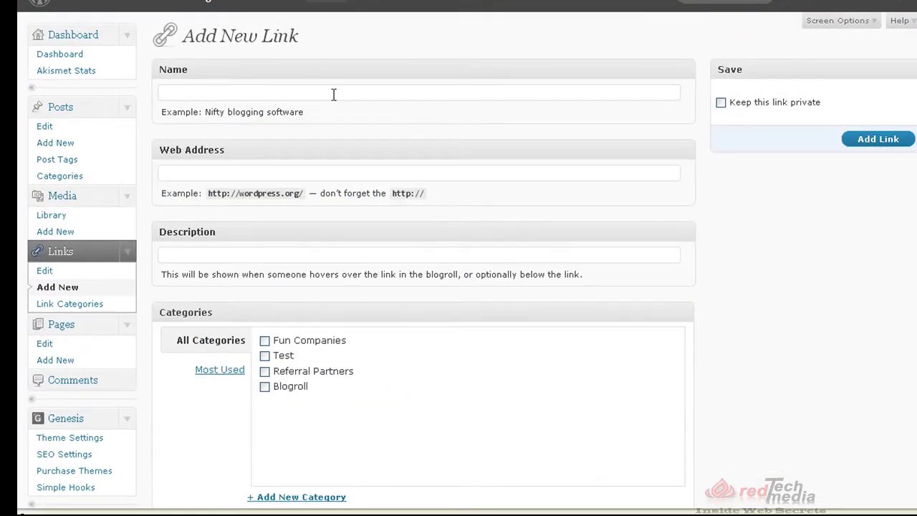
{"action": "type", "text": "Joe's C"}
{"action": "key", "text": "BackSpace"}
{"action": "type", "text": "Garage"}
{"action": "type", "text": "http"}
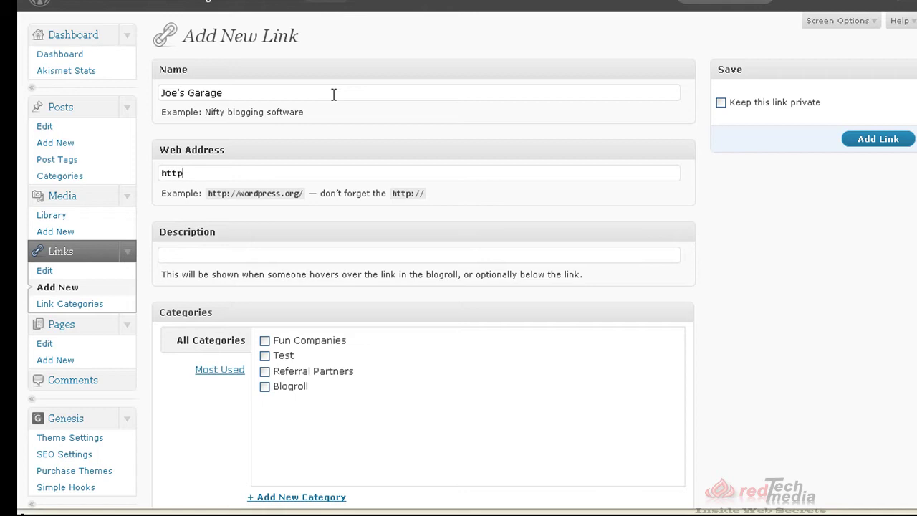
{"action": "type", "text": "://www.joesgarage.com"}
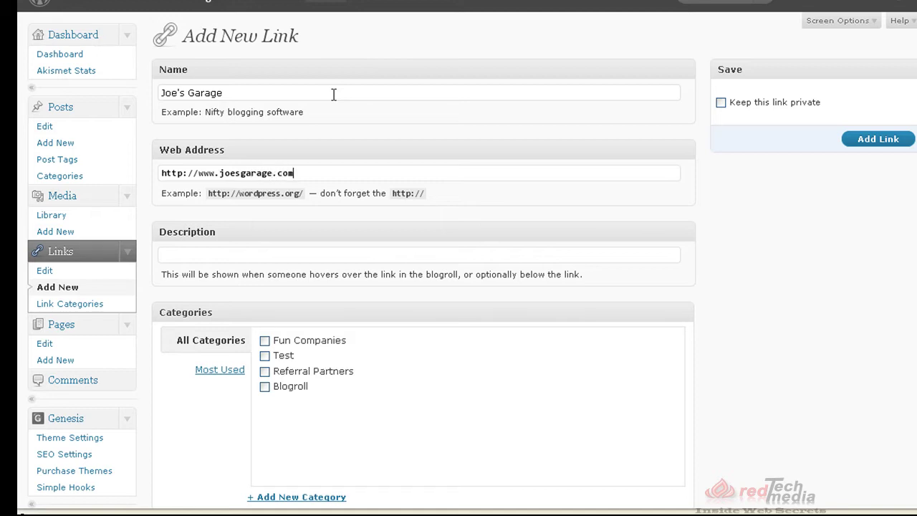
- Assign the link to Referral Partners and create a new link category named Test Catagory
{"action": "left_click", "coordinate": [321, 250]}
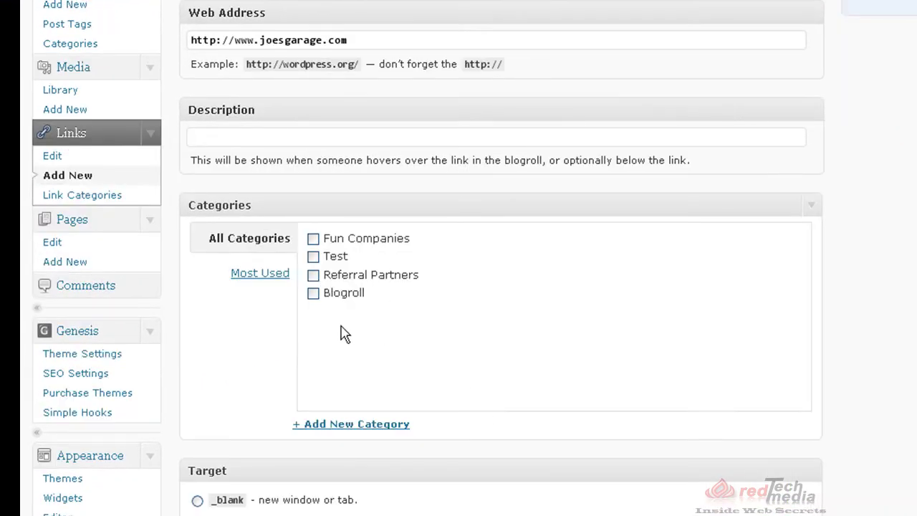
{"action": "left_click", "coordinate": [313, 275]}
{"action": "scroll", "coordinate": [474, 293], "scroll_direction": "down", "scroll_amount": 3}
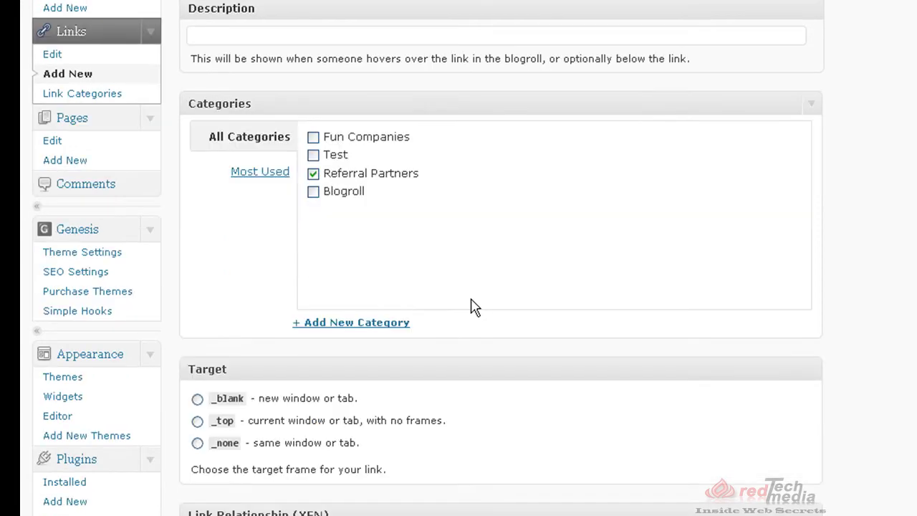
{"action": "left_click", "coordinate": [354, 324]}
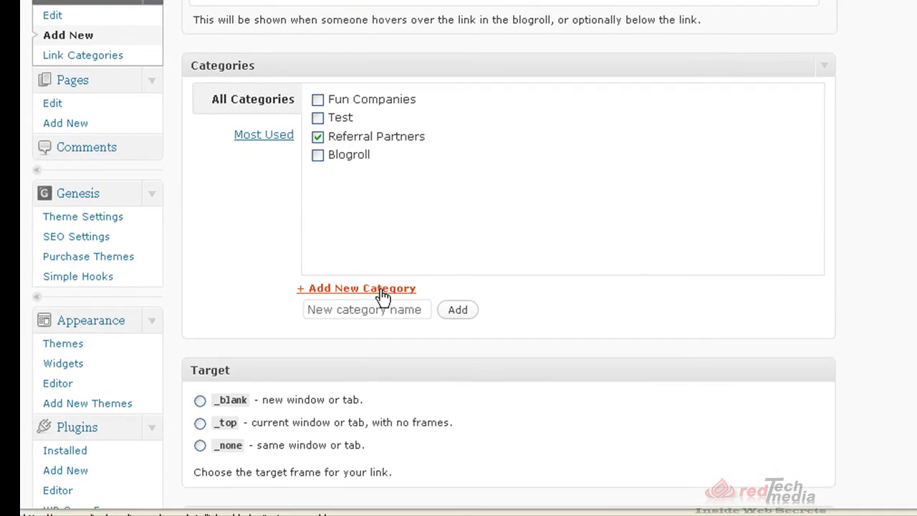
{"action": "left_click", "coordinate": [341, 310]}
{"action": "type", "text": "Test Catagory"}
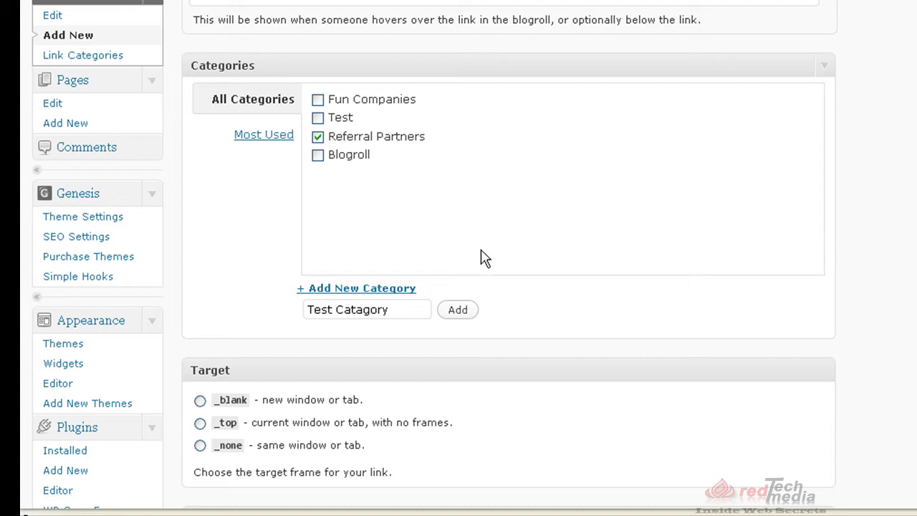
{"action": "key", "text": "Return"}
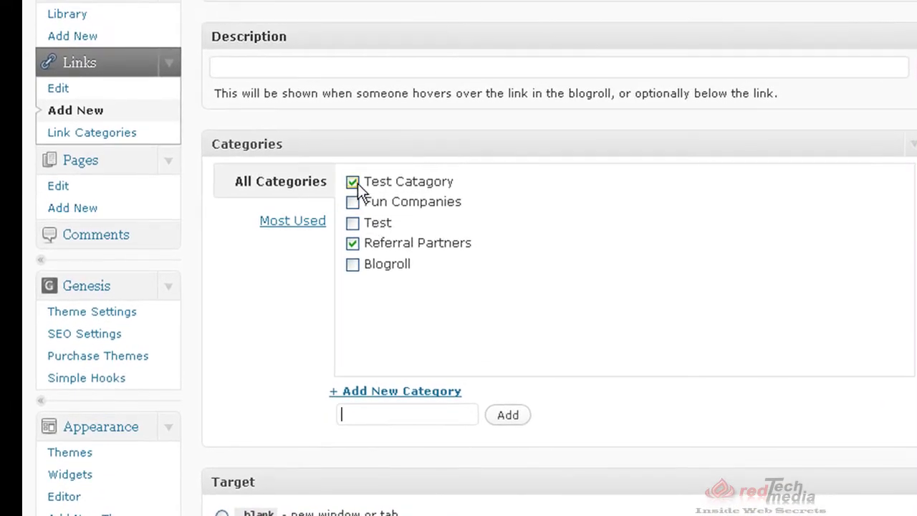
- Set the link's target to _blank and its professional relationship to colleague, and add the link
{"action": "scroll", "coordinate": [565, 381], "scroll_direction": "down", "scroll_amount": 5}
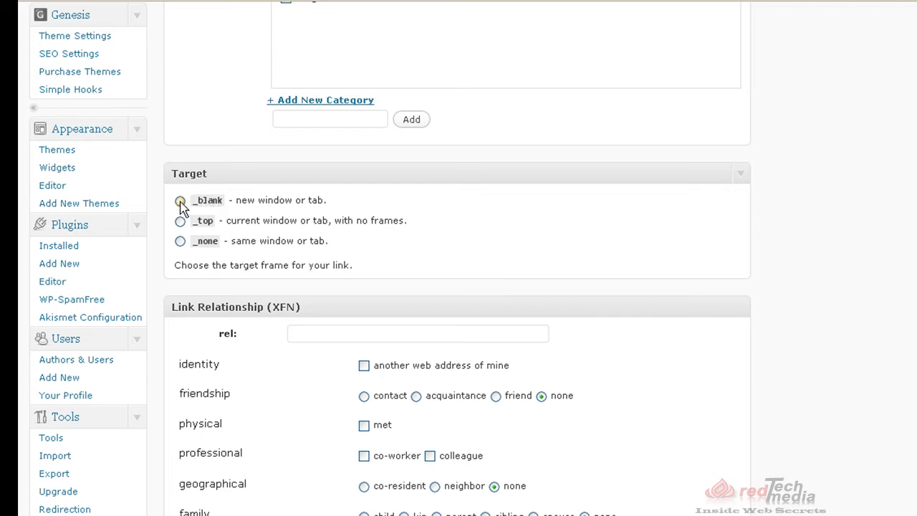
{"action": "left_click", "coordinate": [179, 201]}
{"action": "scroll", "coordinate": [365, 395], "scroll_direction": "down", "scroll_amount": 4}
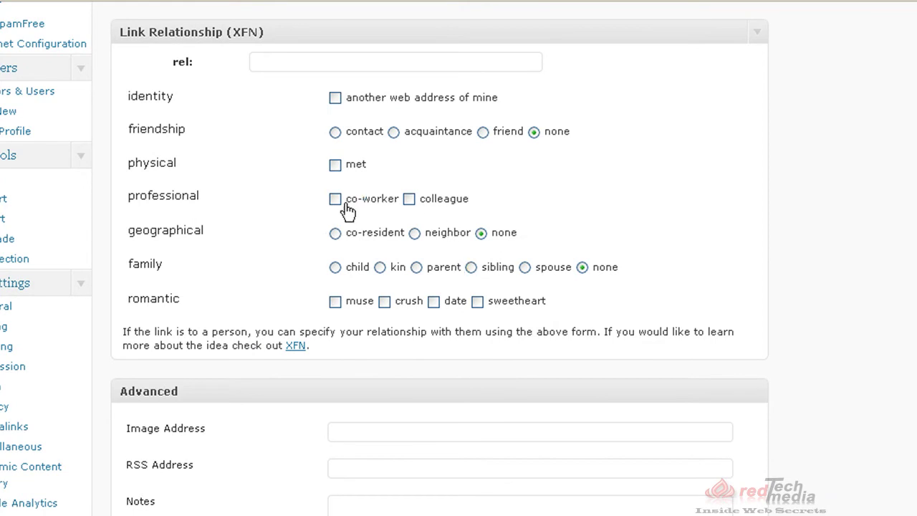
{"action": "left_click", "coordinate": [409, 200]}
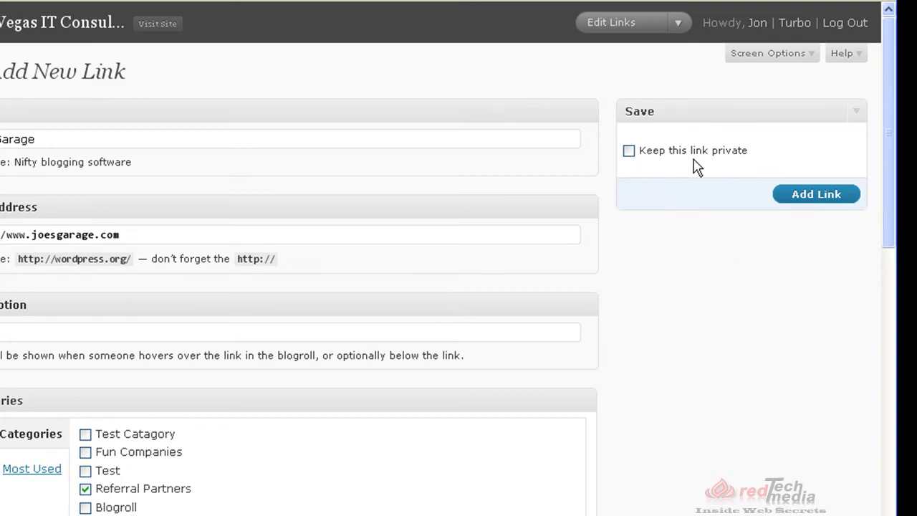
{"action": "left_click", "coordinate": [817, 195]}
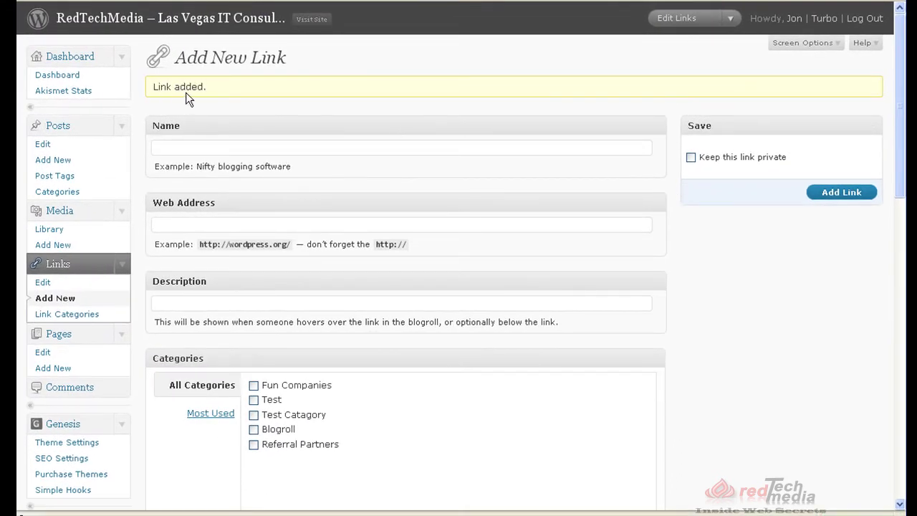
- Visit the site's home page and check the Referral Partners list in the sidebar for the Joe's Garage link
{"action": "left_click", "coordinate": [204, 28]}
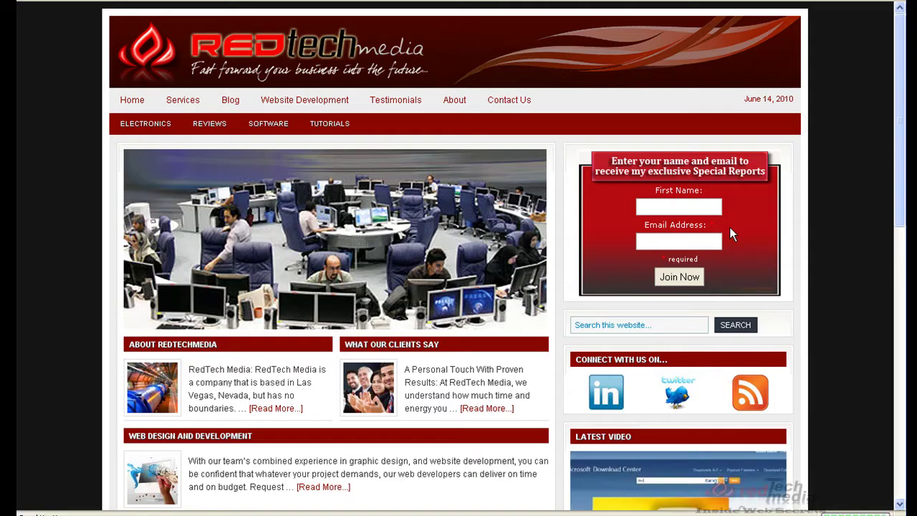
{"action": "scroll", "coordinate": [730, 227], "scroll_direction": "down", "scroll_amount": 4}
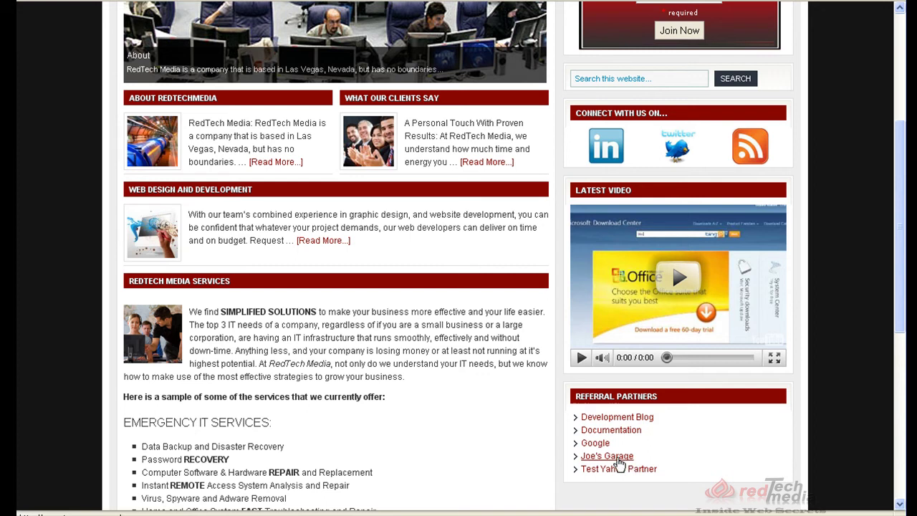
{"action": "scroll", "coordinate": [530, 291], "scroll_direction": "up", "scroll_amount": 4}
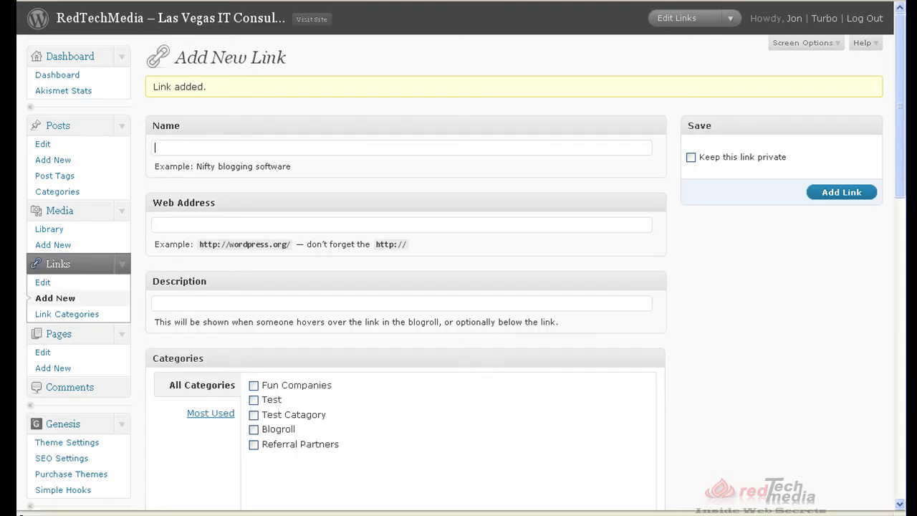
- Return to the Widgets page and open the settings of the Links widget in the main Sidebar
{"action": "scroll", "coordinate": [141, 286], "scroll_direction": "down", "scroll_amount": 5}
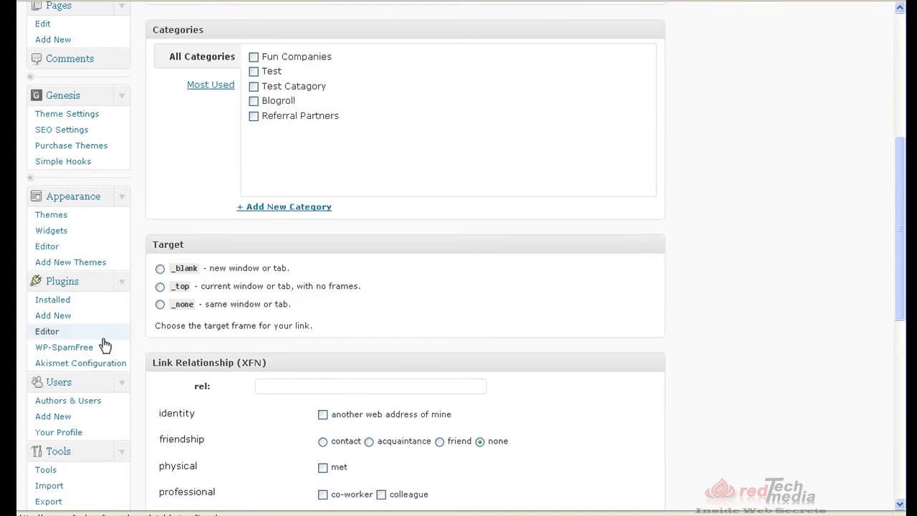
{"action": "left_click", "coordinate": [51, 231]}
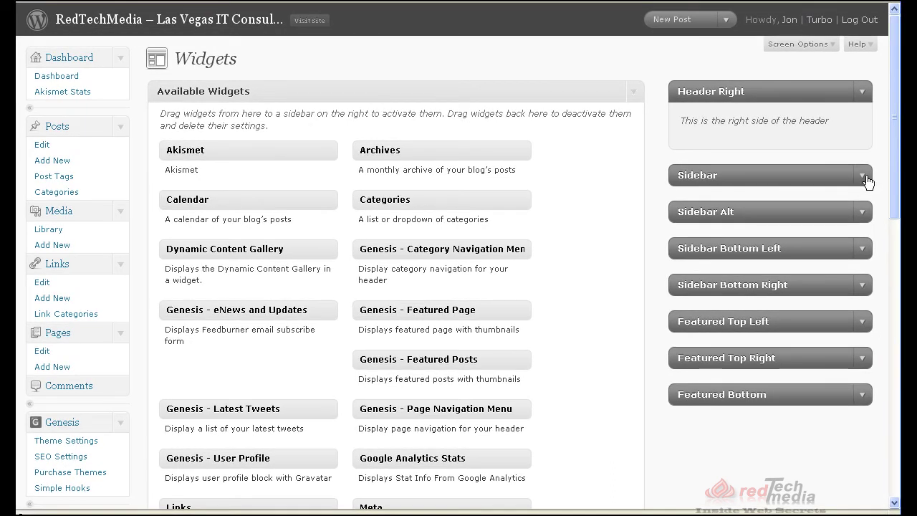
{"action": "left_click", "coordinate": [860, 182]}
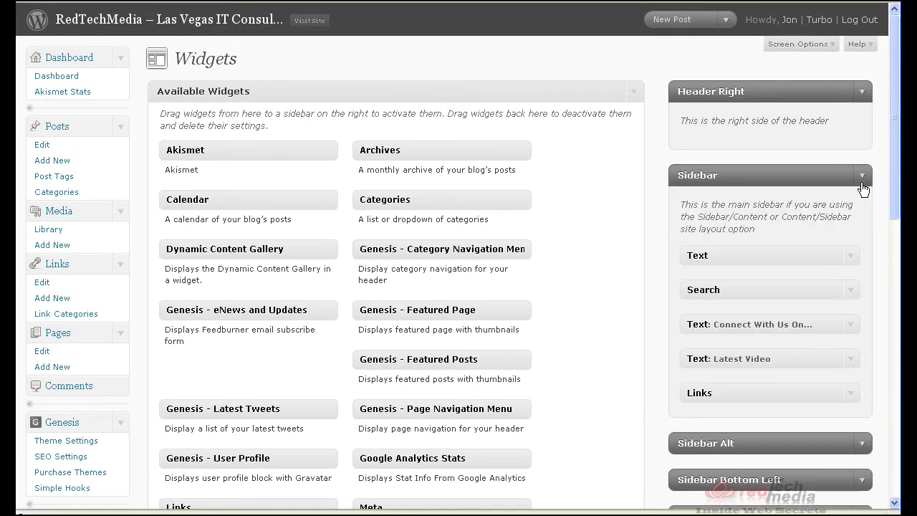
{"action": "left_click", "coordinate": [849, 396]}
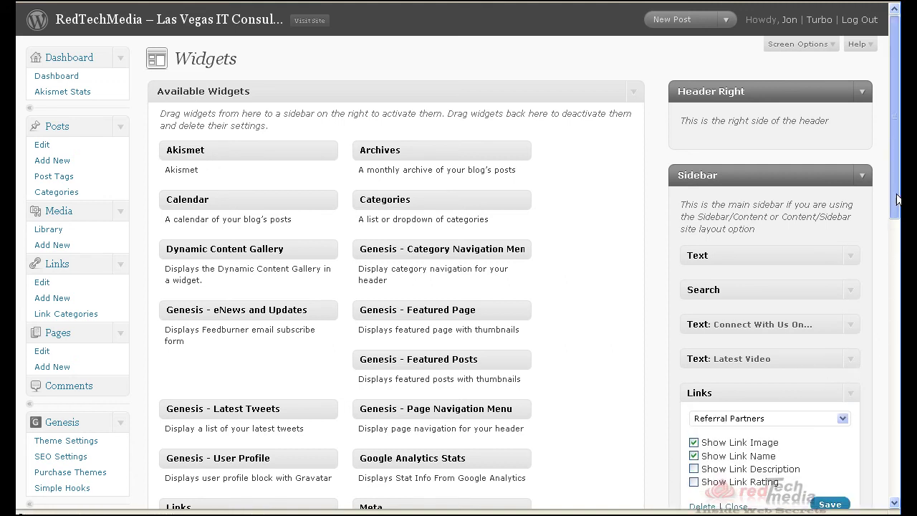
{"action": "left_click_drag", "start_coordinate": [899, 195], "coordinate": [901, 270]}
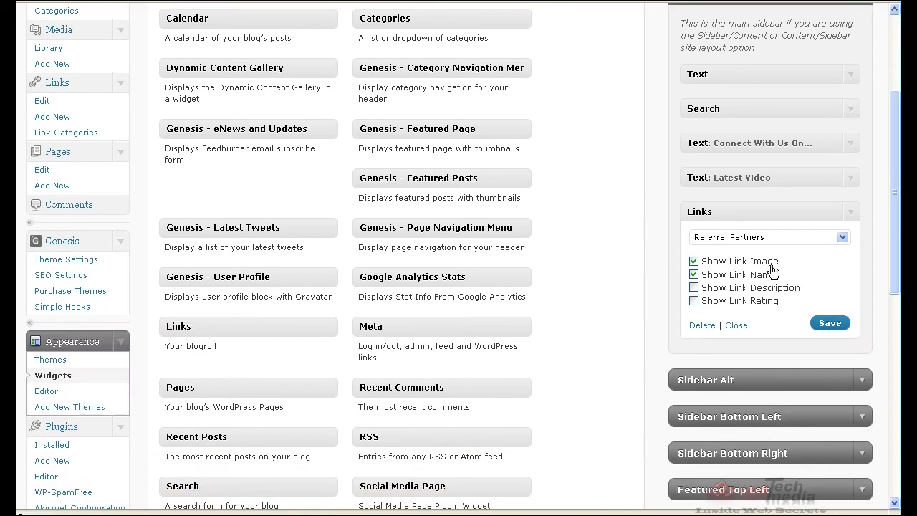
- Save the Links widget with the Referral Partners category selected and review the partner list on the home page
{"action": "left_click", "coordinate": [751, 239]}
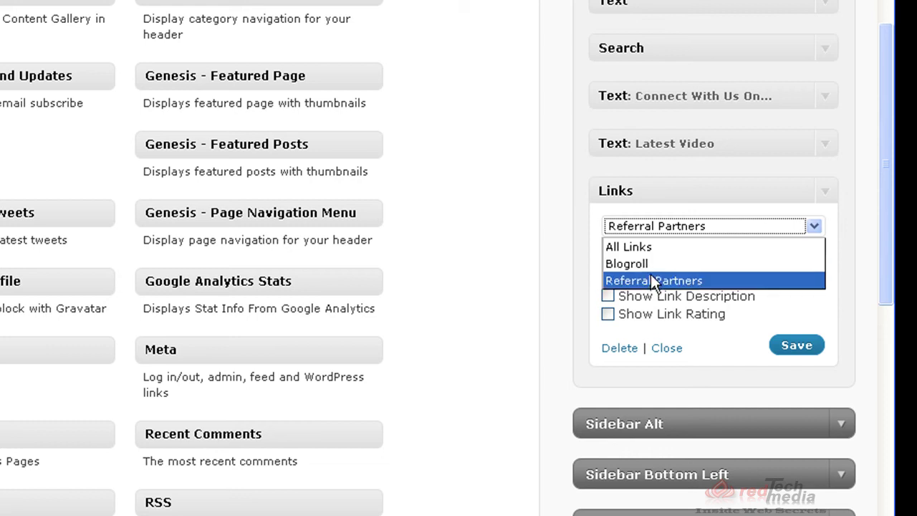
{"action": "left_click", "coordinate": [652, 280]}
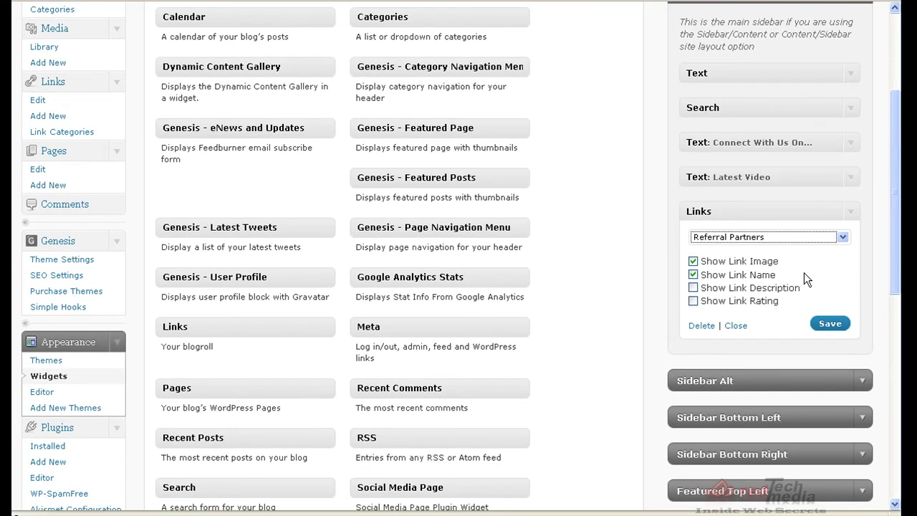
{"action": "left_click", "coordinate": [824, 324]}
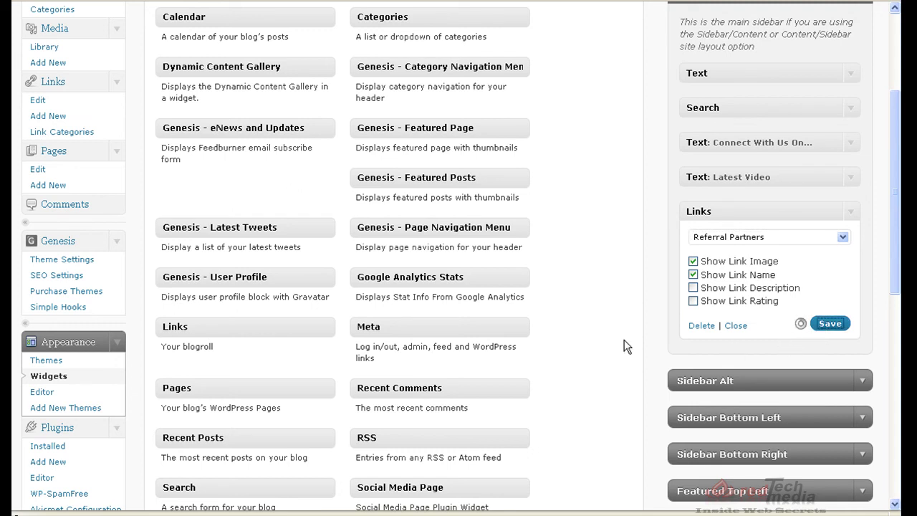
{"action": "scroll", "coordinate": [565, 344], "scroll_direction": "up", "scroll_amount": 3}
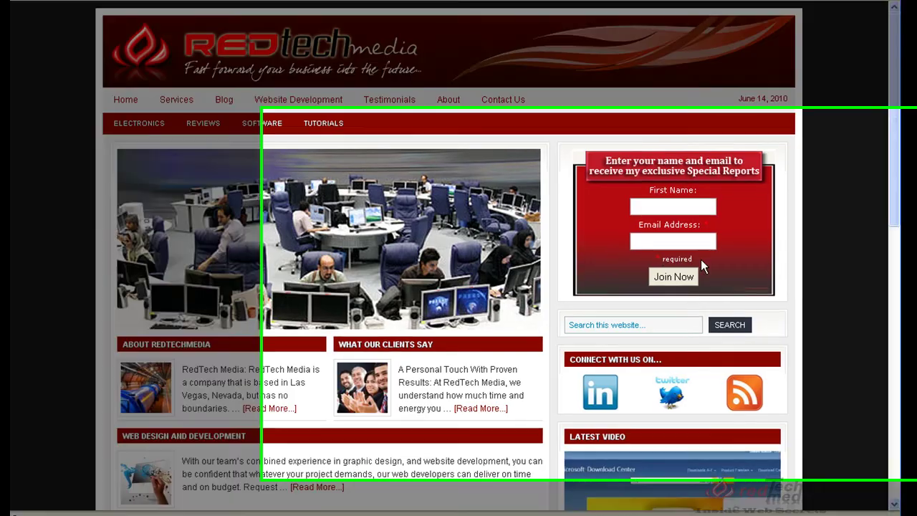
{"action": "scroll", "coordinate": [701, 259], "scroll_direction": "down", "scroll_amount": 5}
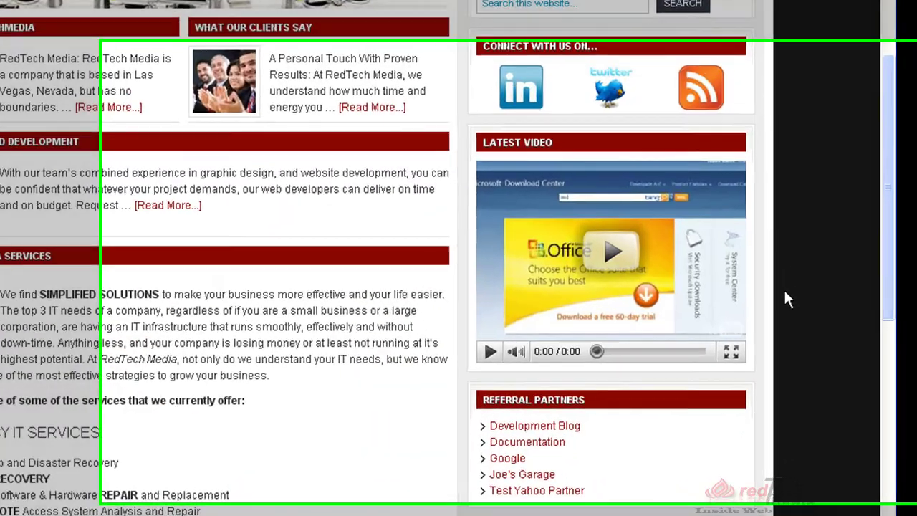